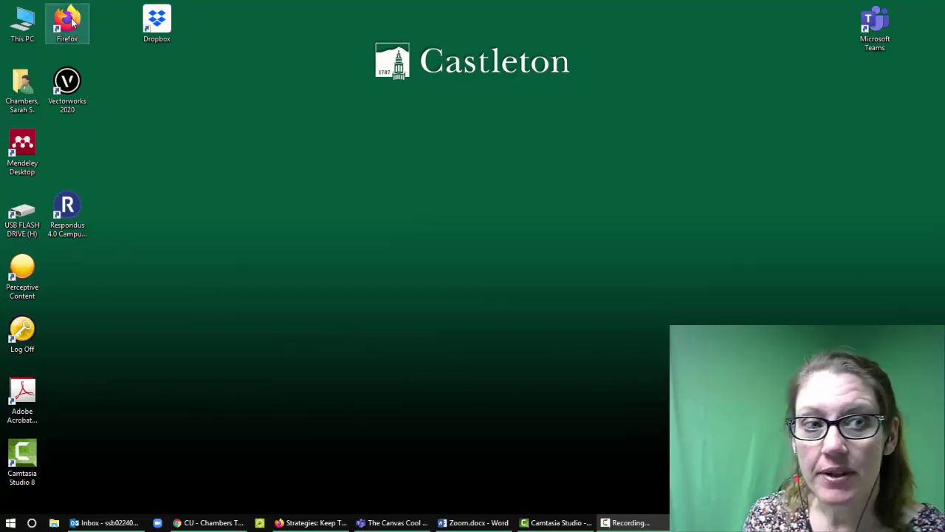
Bring the CU - Chambers Test Grades course forward and scroll its navigation down toward Settings
click(211, 523)
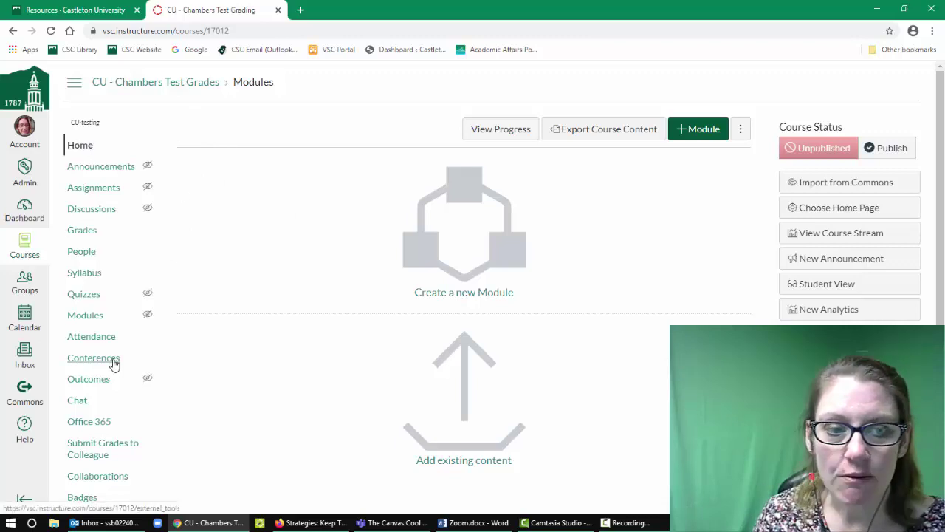
scroll(104, 310, down, 3)
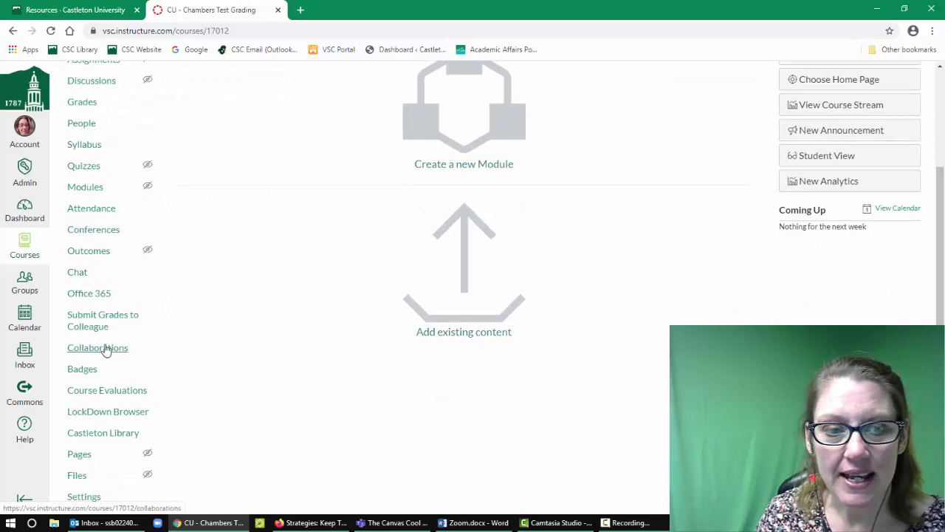
scroll(88, 148, up, 1)
scroll(90, 149, down, 1)
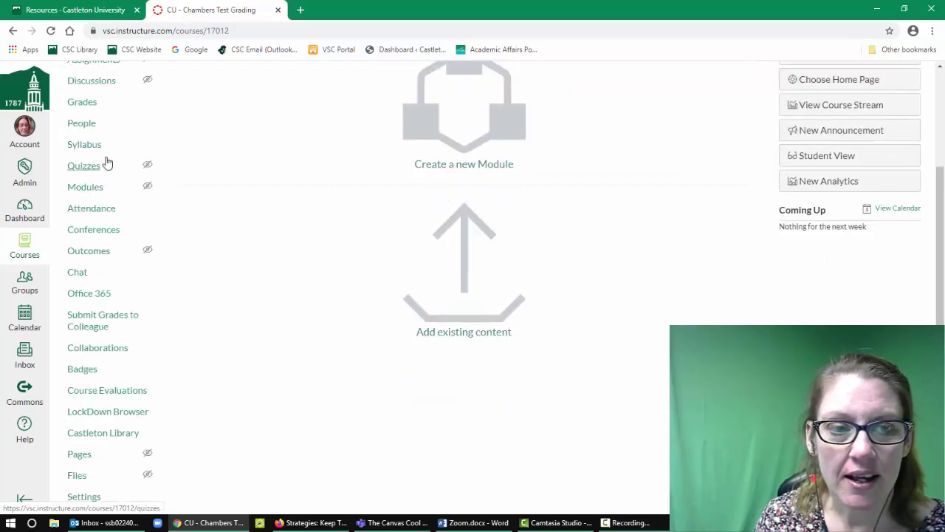
Open the course Settings Navigation list and scroll down to the hidden items and Save button
click(84, 497)
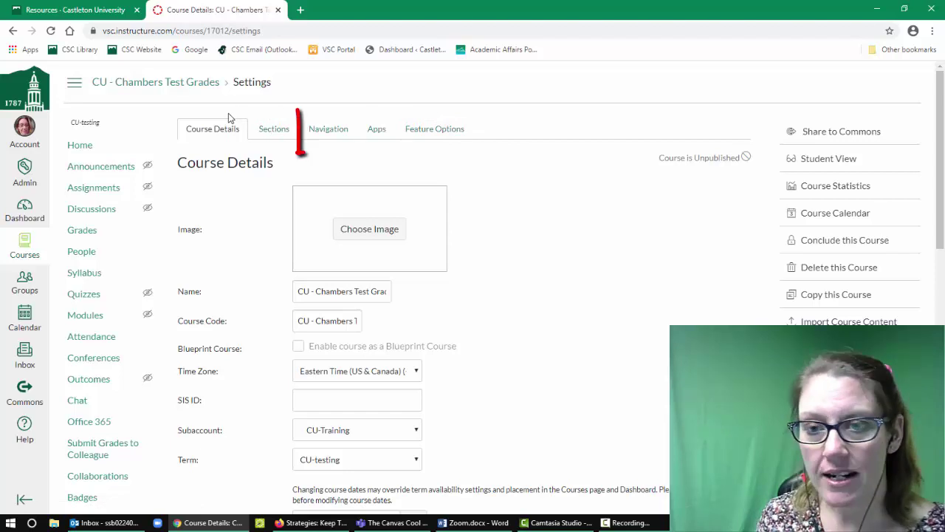
click(341, 138)
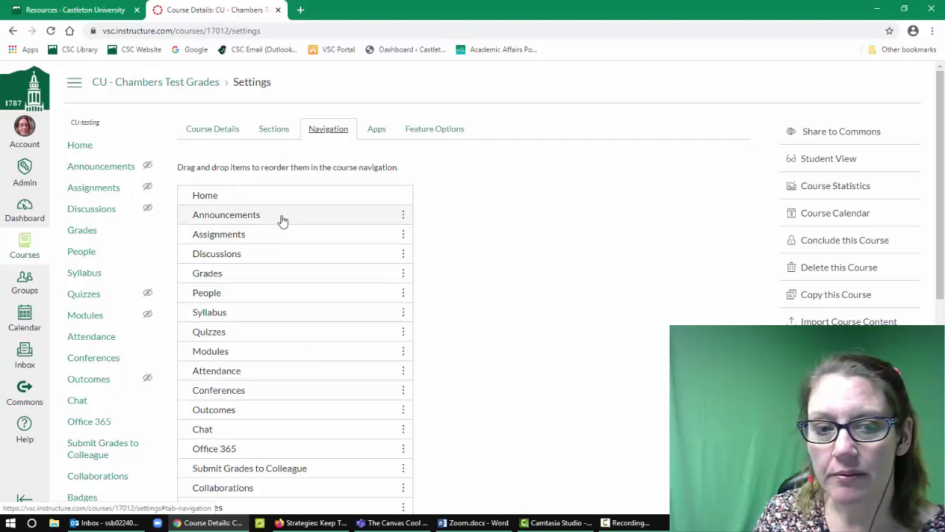
drag(282, 220, 302, 219)
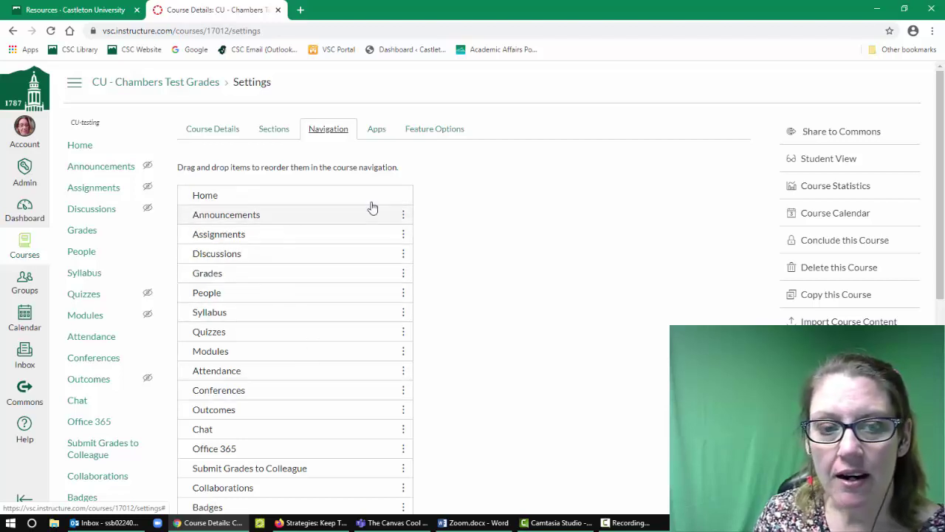
scroll(373, 208, down, 3)
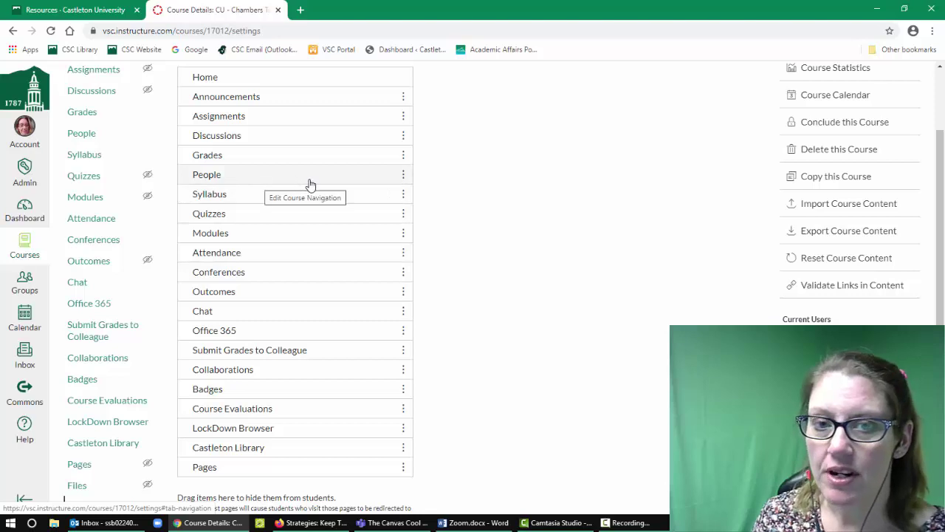
scroll(318, 177, down, 4)
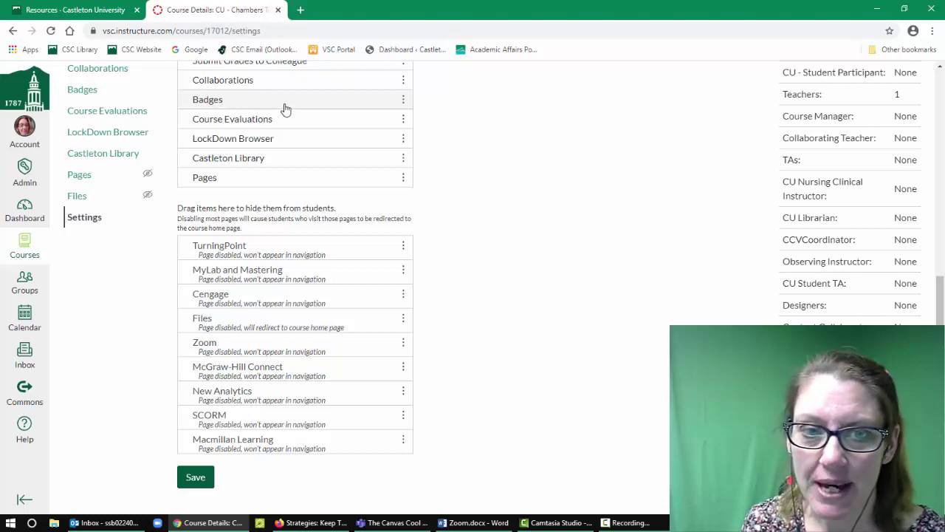
Move Badges, Collaborations, Chat, Outcomes, Pages, Office 365 and Conferences into the hidden-from-students list
drag(288, 105, 322, 347)
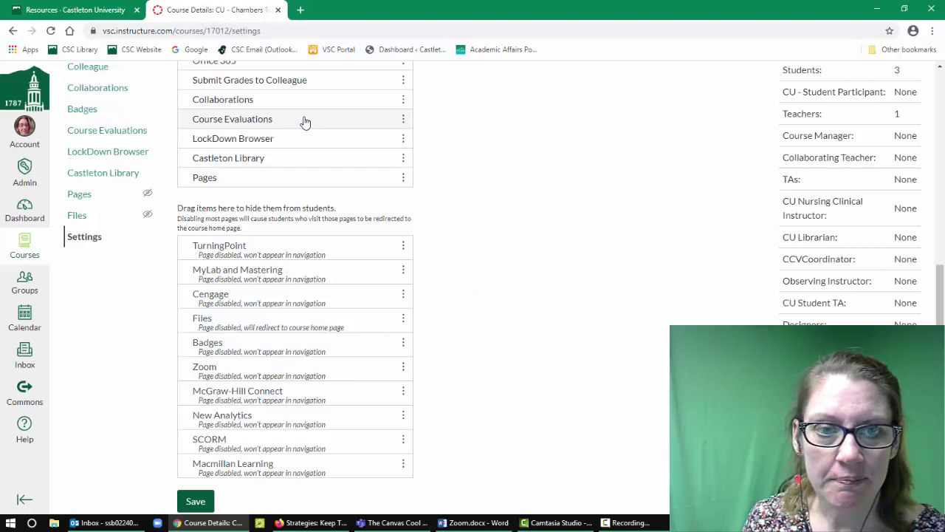
drag(302, 101, 318, 334)
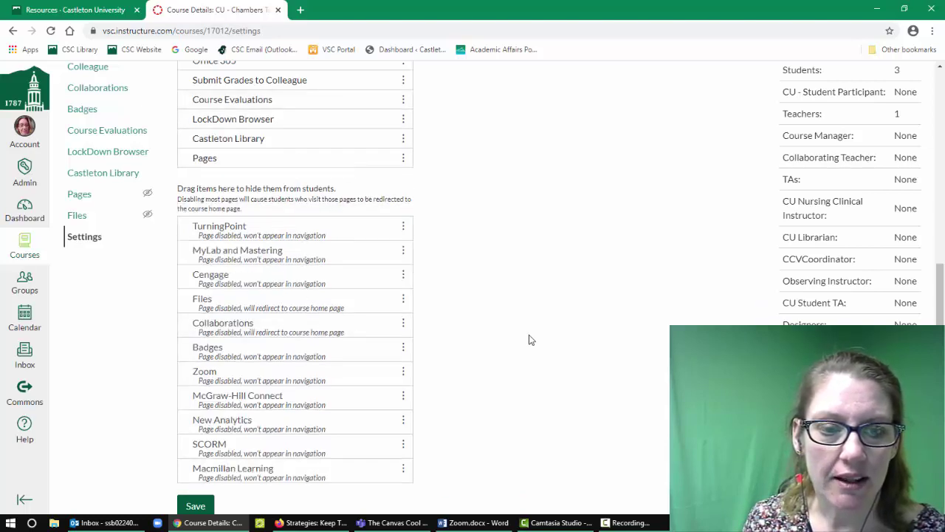
scroll(350, 151, up, 1)
drag(244, 99, 297, 353)
scroll(310, 214, up, 1)
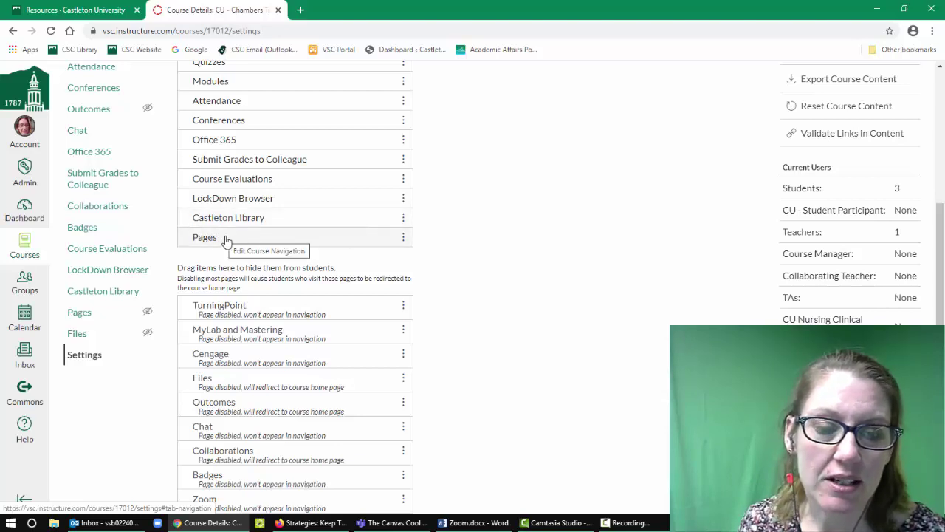
drag(228, 239, 295, 342)
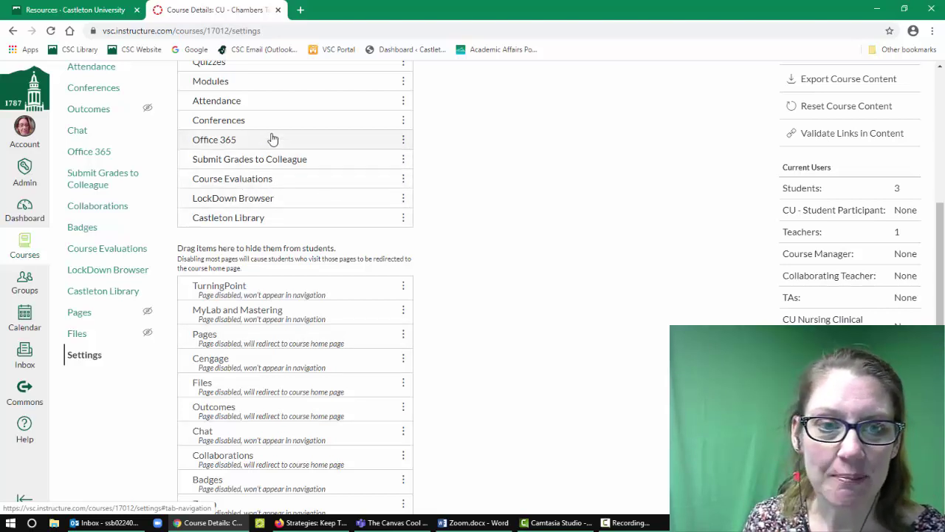
drag(252, 145, 317, 369)
drag(281, 121, 390, 347)
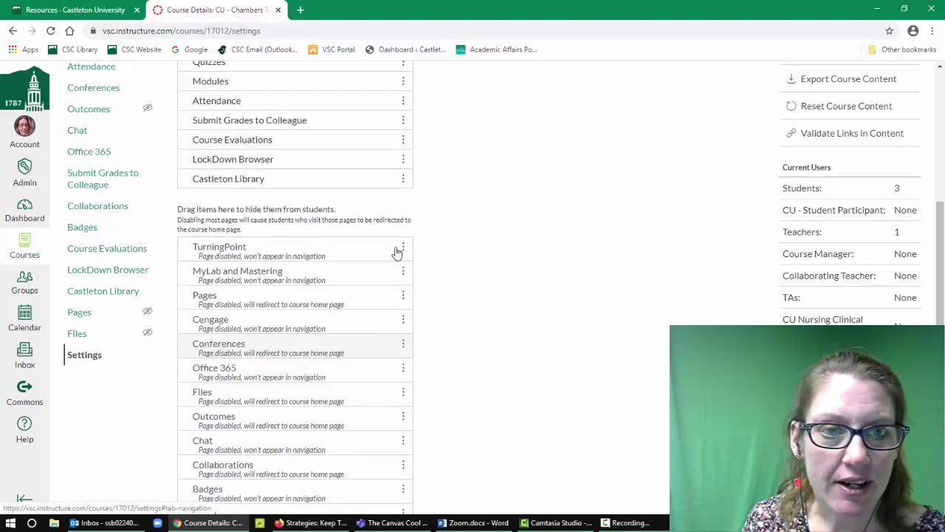
scroll(494, 224, up, 2)
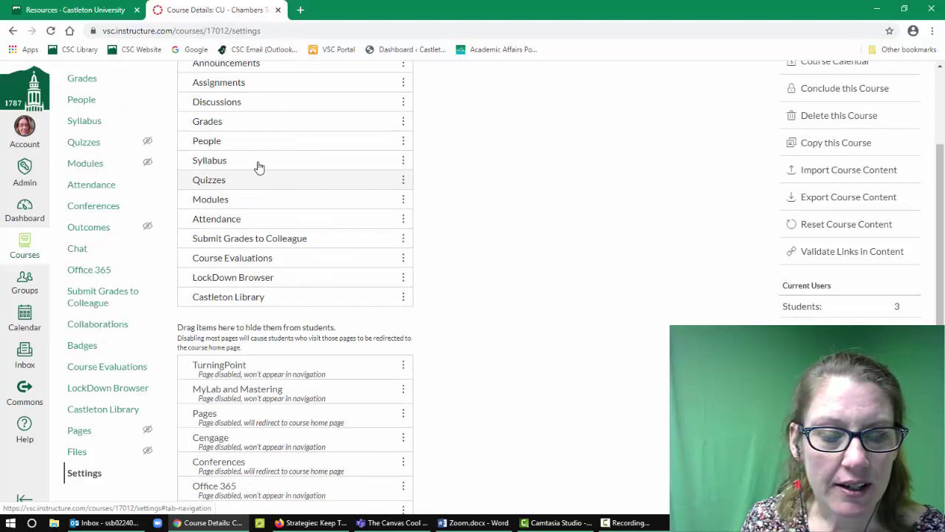
scroll(347, 145, up, 1)
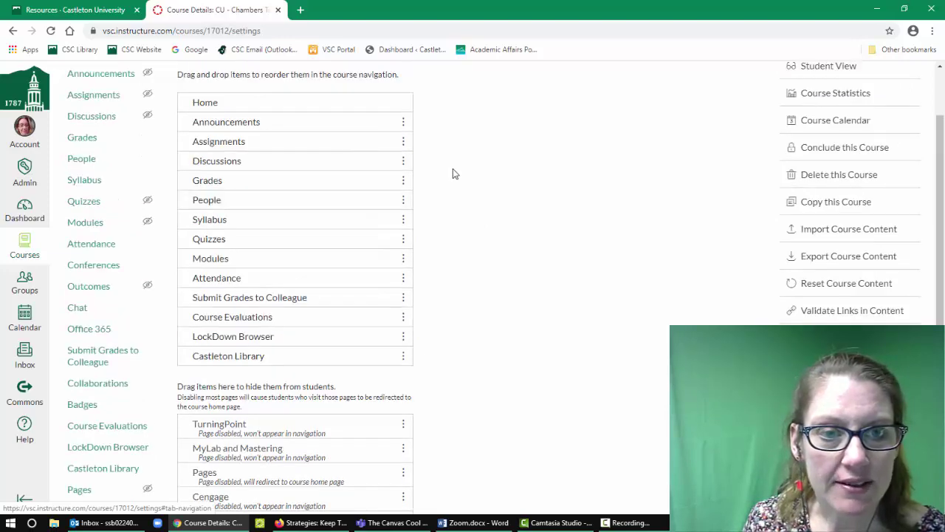
scroll(478, 252, down, 6)
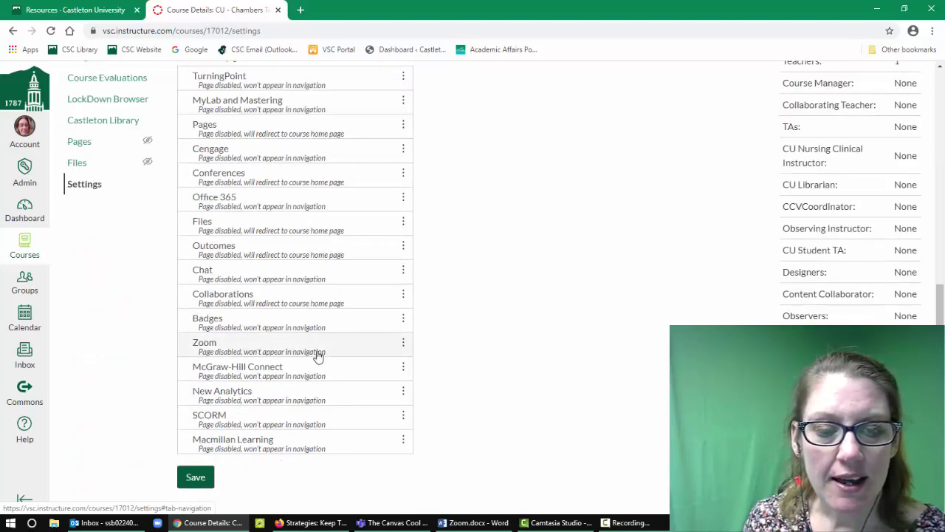
drag(317, 353, 273, 154)
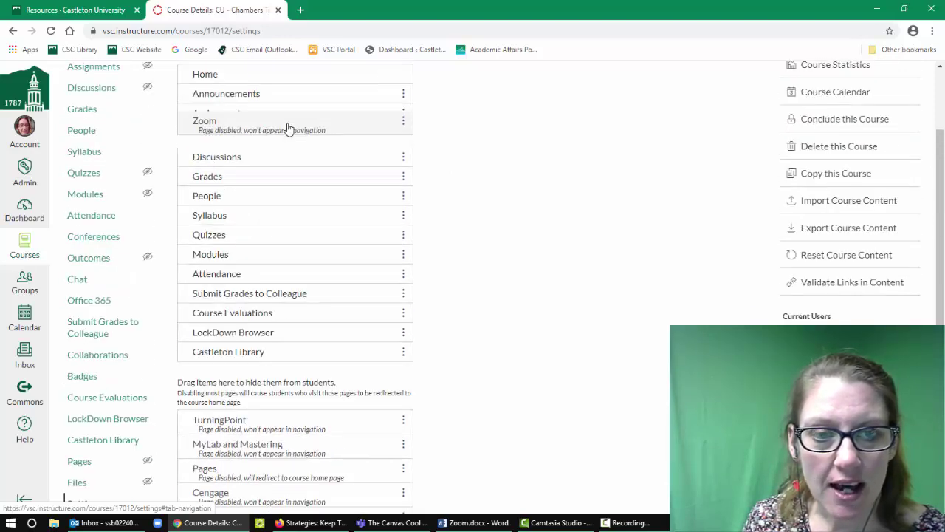
scroll(496, 242, up, 2)
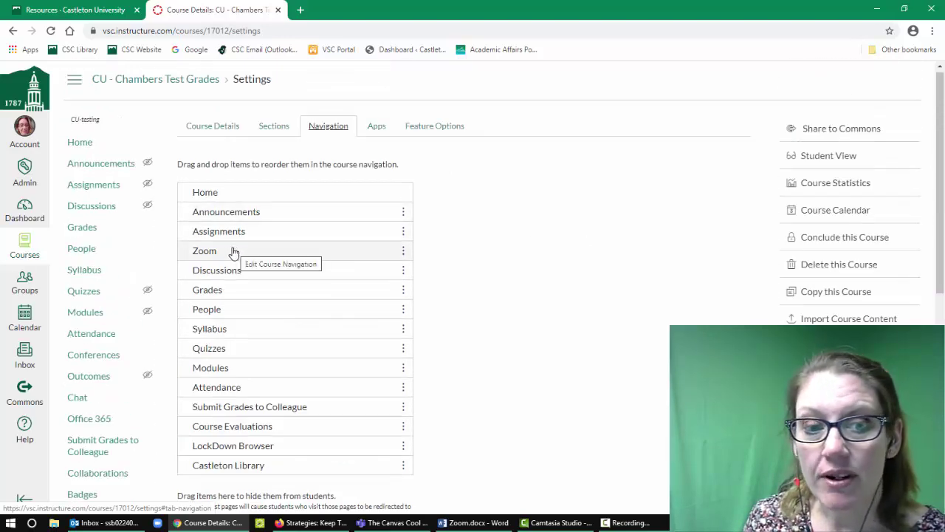
drag(243, 250, 263, 225)
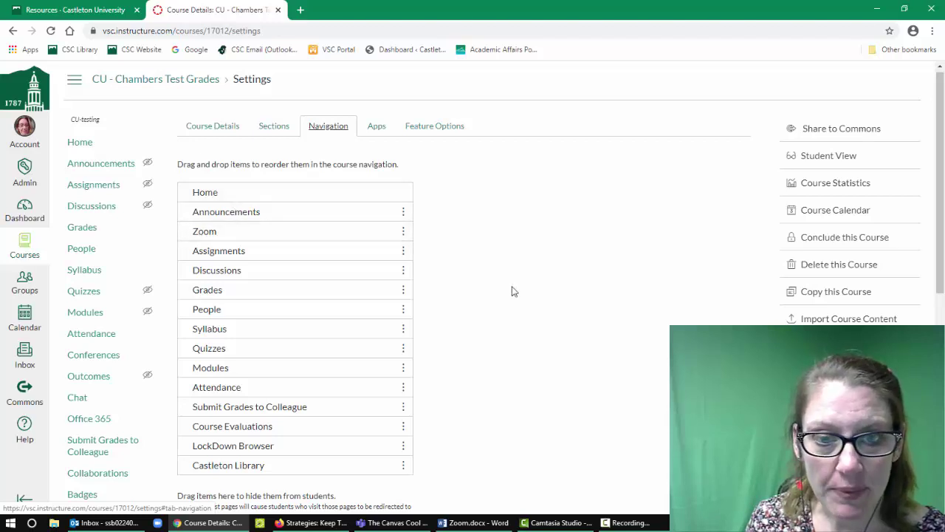
scroll(539, 293, down, 6)
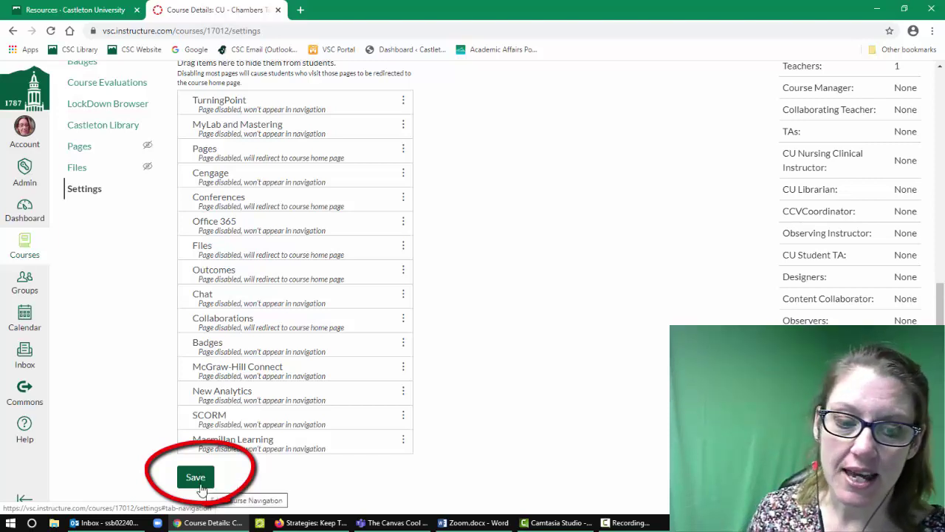
click(199, 478)
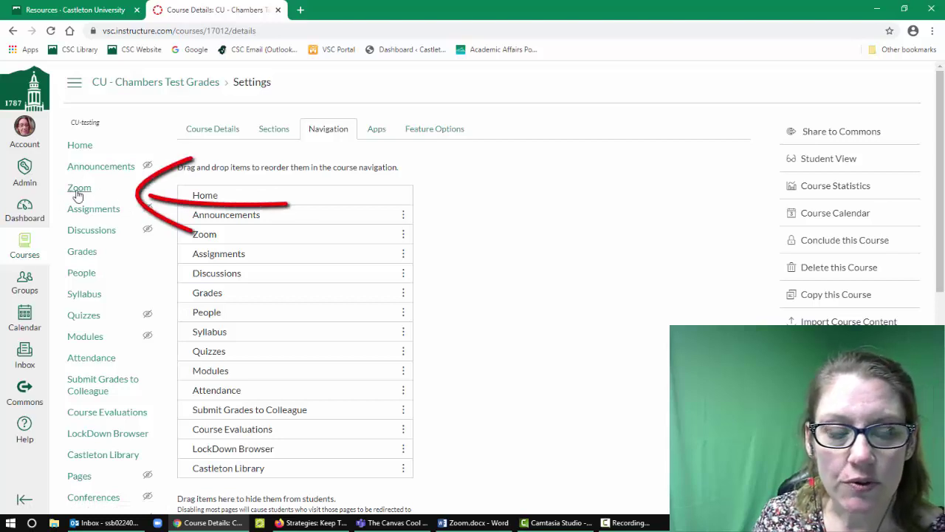
click(80, 146)
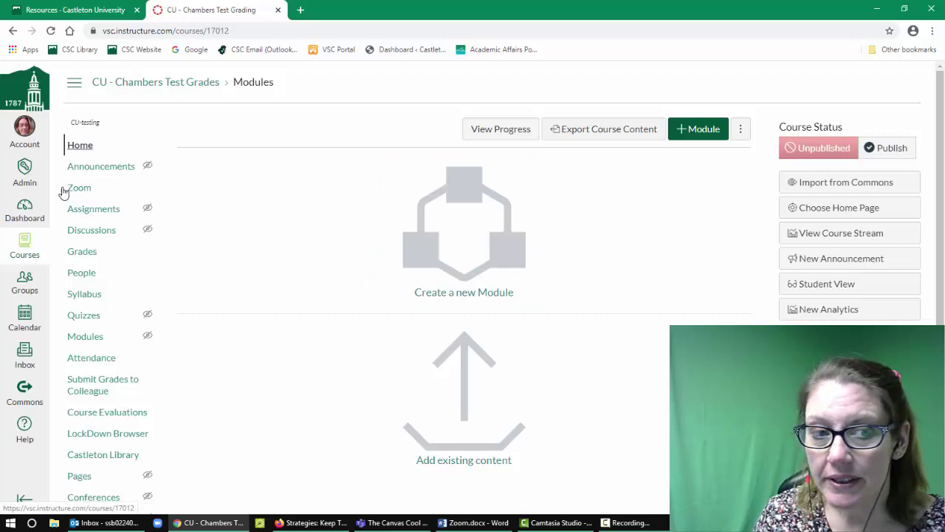
Open the course Zoom page listing the CU - Chambers Test Grading meeting at 4:00 PM
click(839, 287)
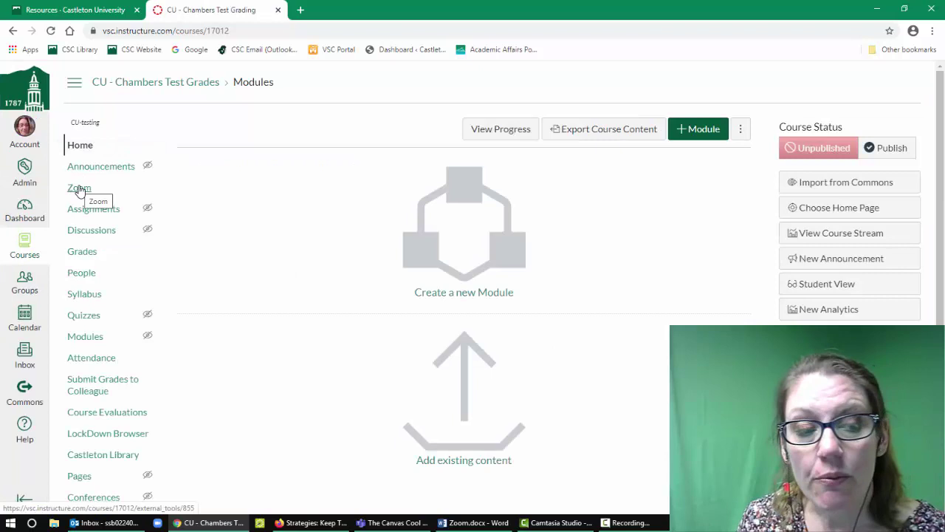
click(80, 189)
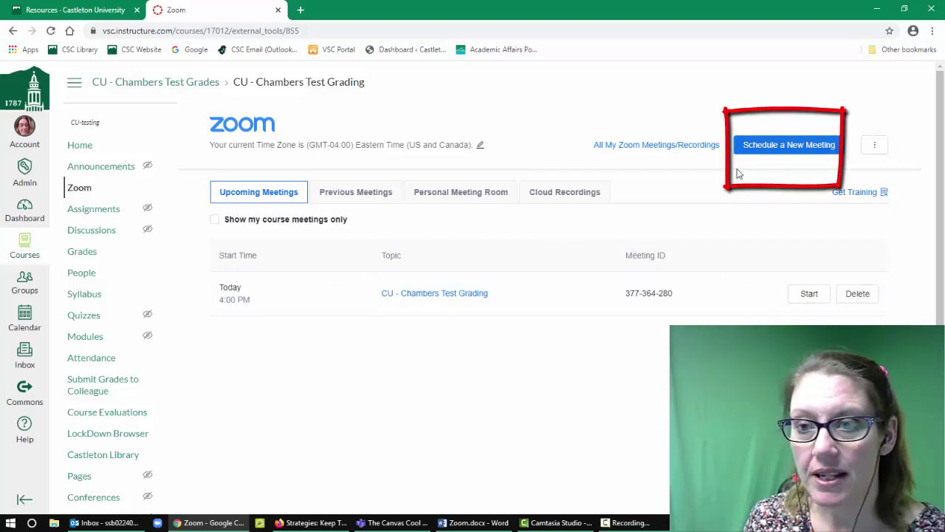
Start a new Zoom meeting with topic Class Meeting 1 on March 23, 2020
click(795, 149)
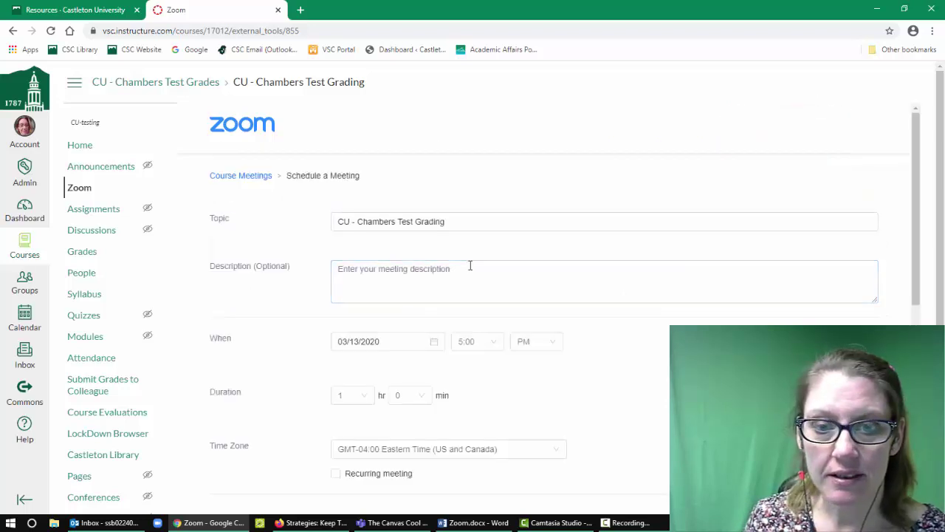
drag(523, 221, 323, 207)
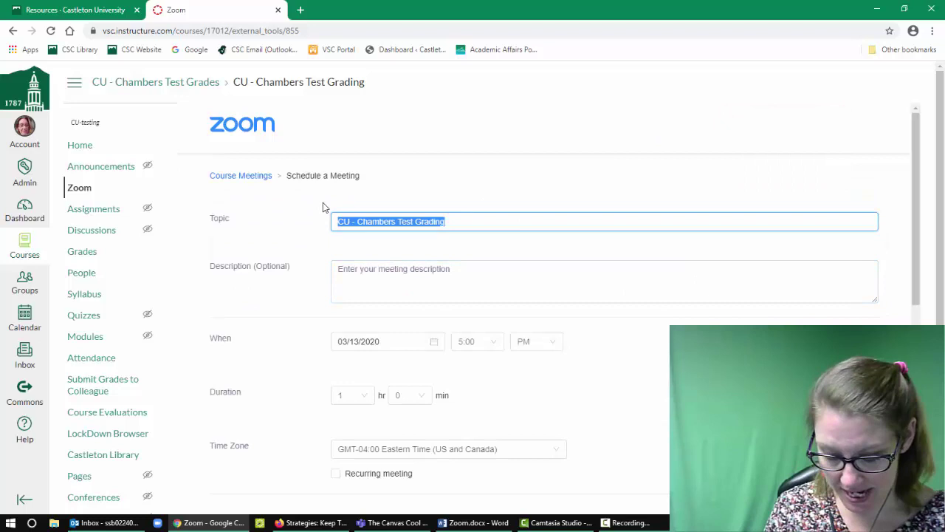
text(Class Meeting 1)
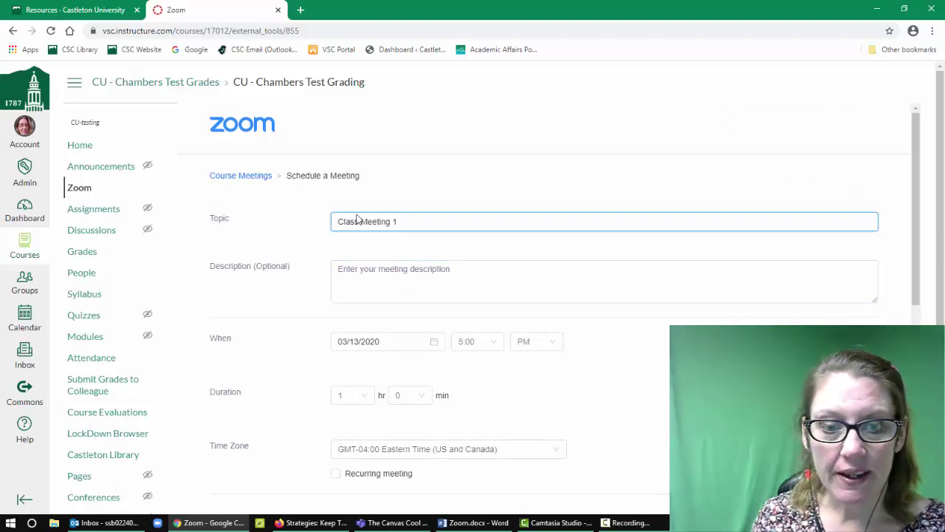
scroll(357, 219, down, 2)
click(380, 223)
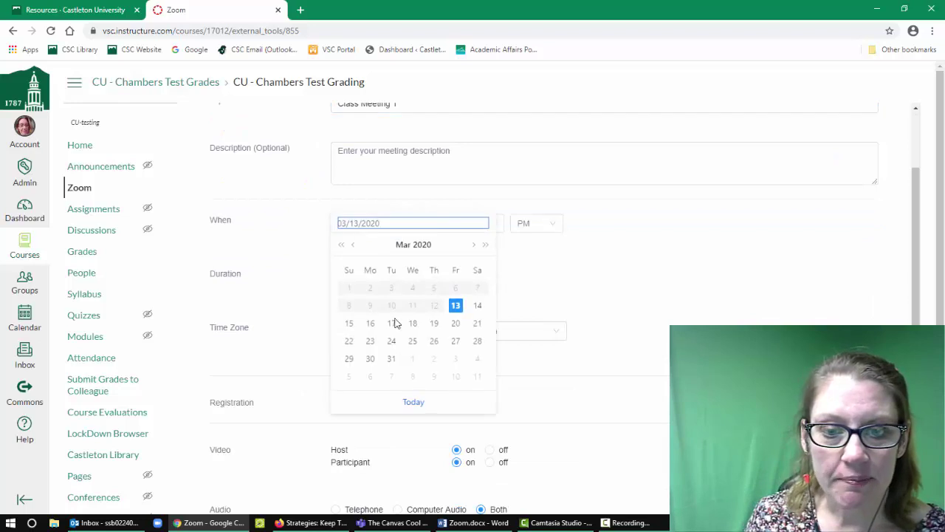
click(370, 340)
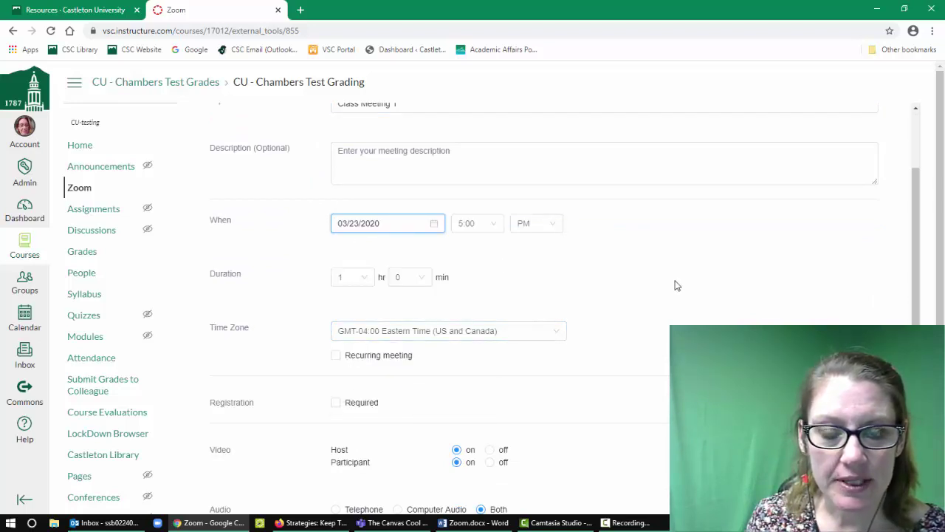
Set the meeting to record automatically in the cloud
scroll(677, 285, down, 2)
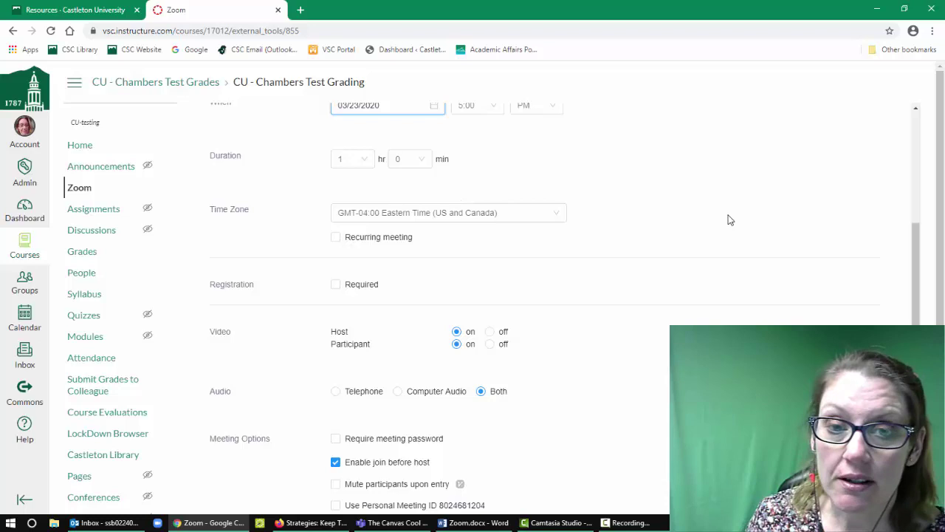
scroll(723, 228, down, 2)
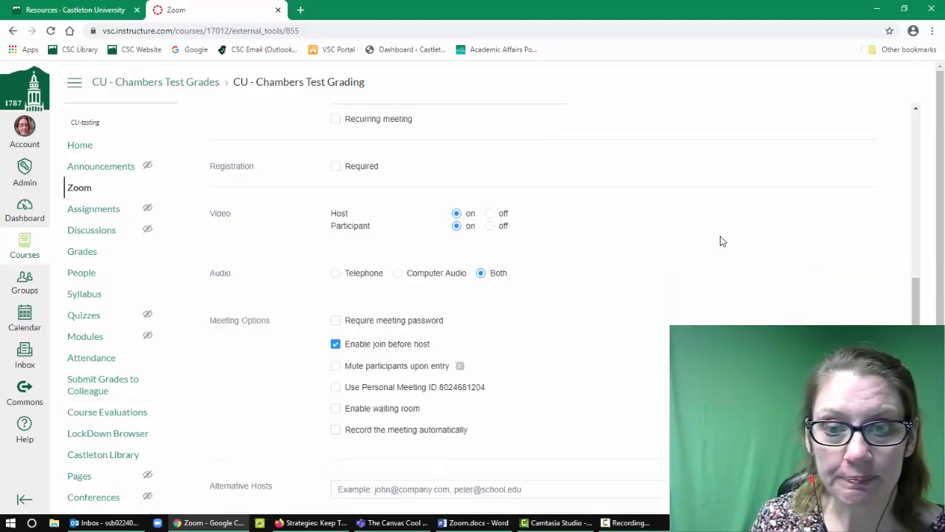
scroll(722, 240, down, 1)
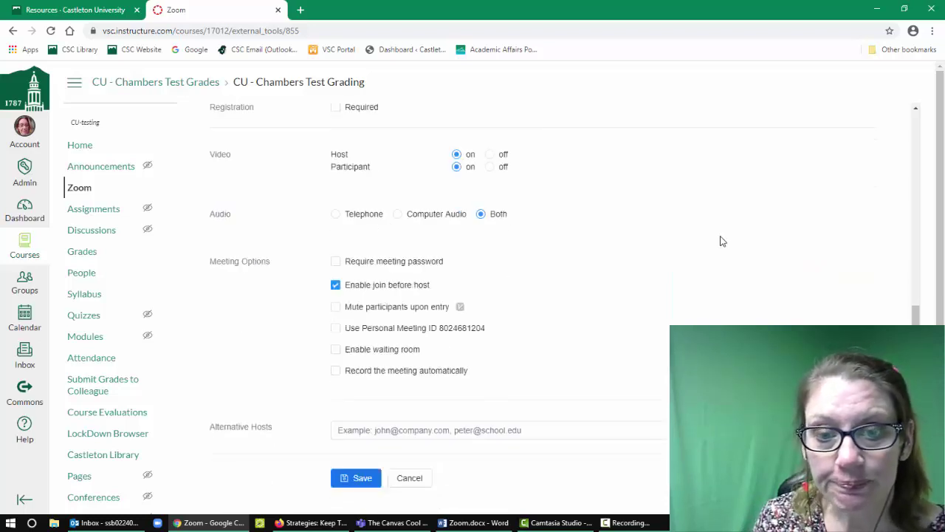
click(335, 371)
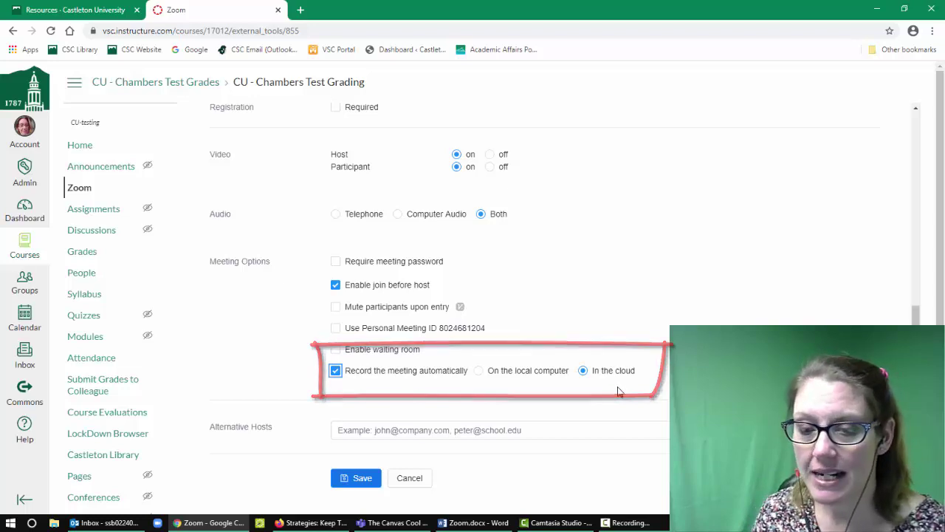
Save Class Meeting 1, verify it's listed for Mon, Mar 23 on the Zoom page, and return Home
click(363, 480)
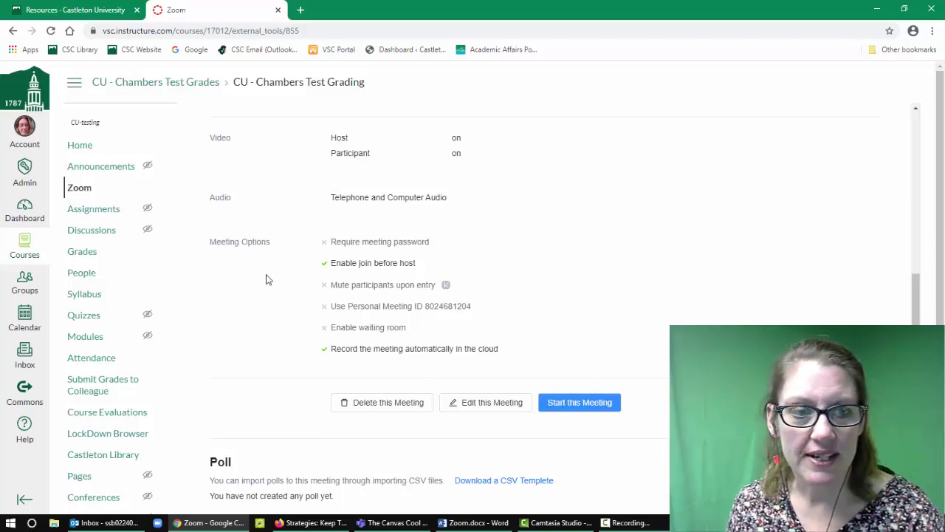
click(80, 144)
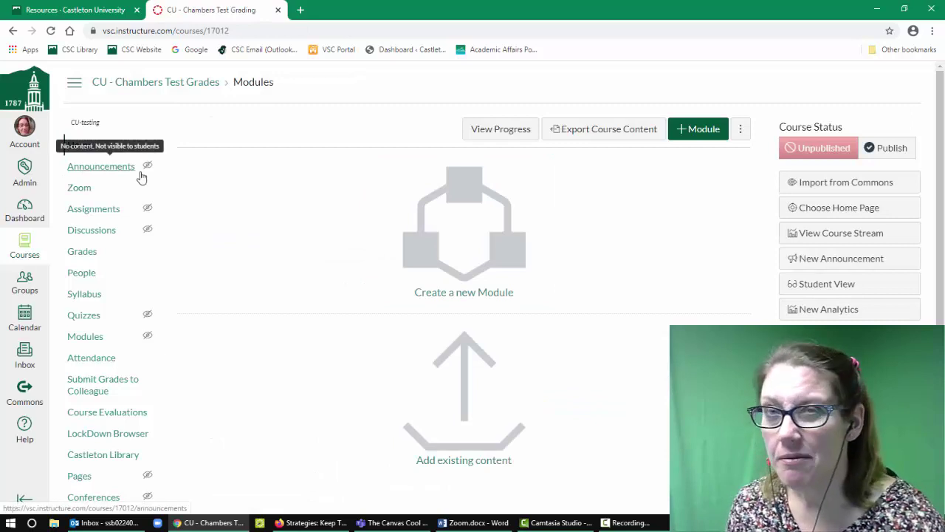
click(108, 187)
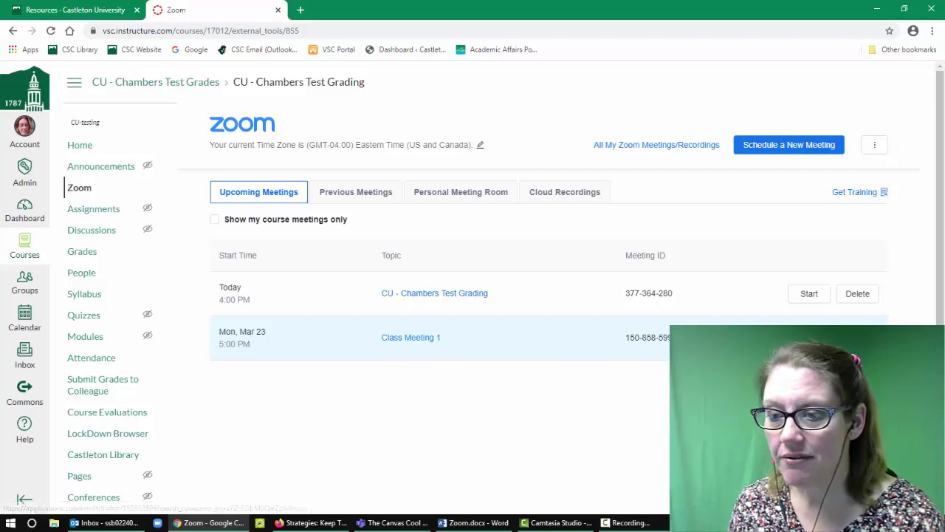
click(80, 147)
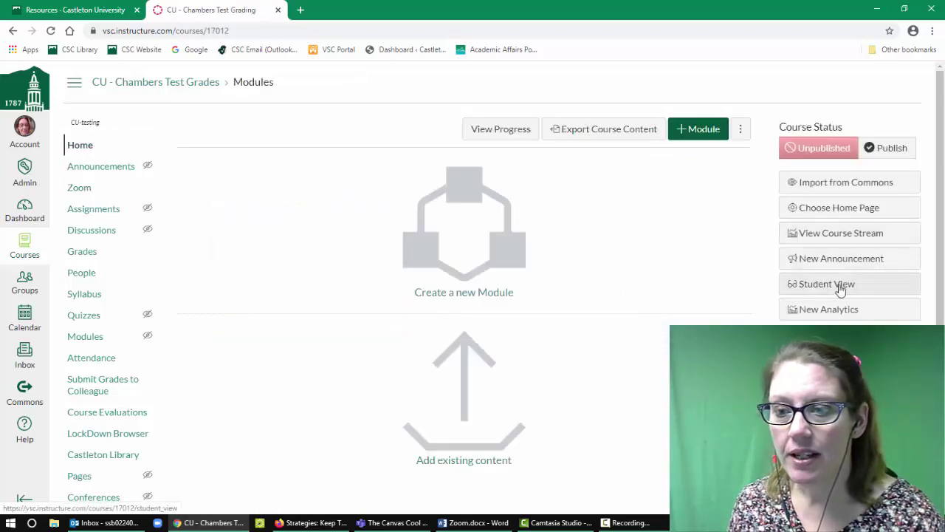
Preview the Zoom page in Student View to see Class Meeting 1's Join button, then exit back
click(827, 285)
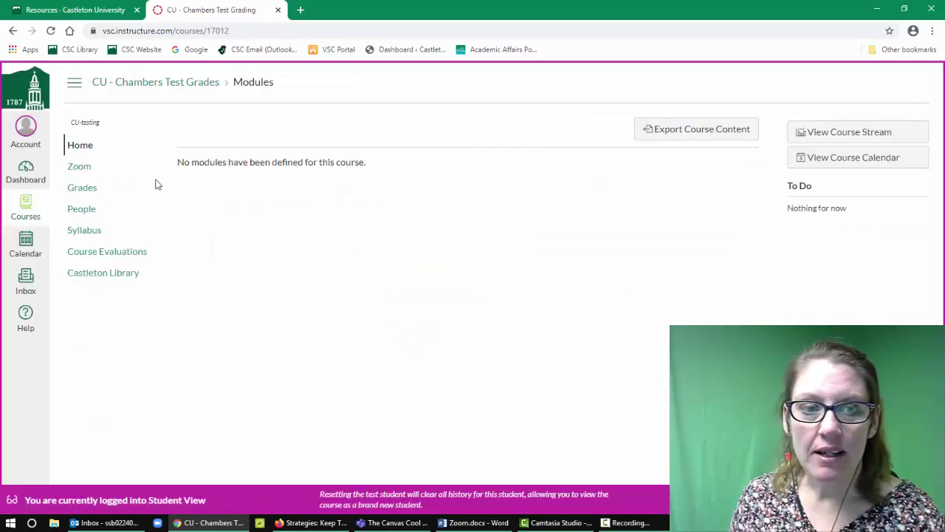
click(89, 169)
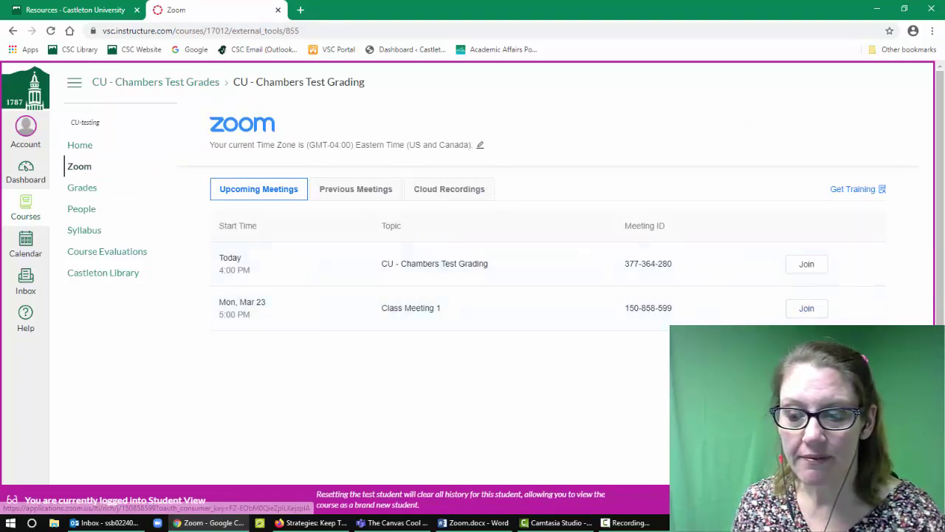
click(76, 146)
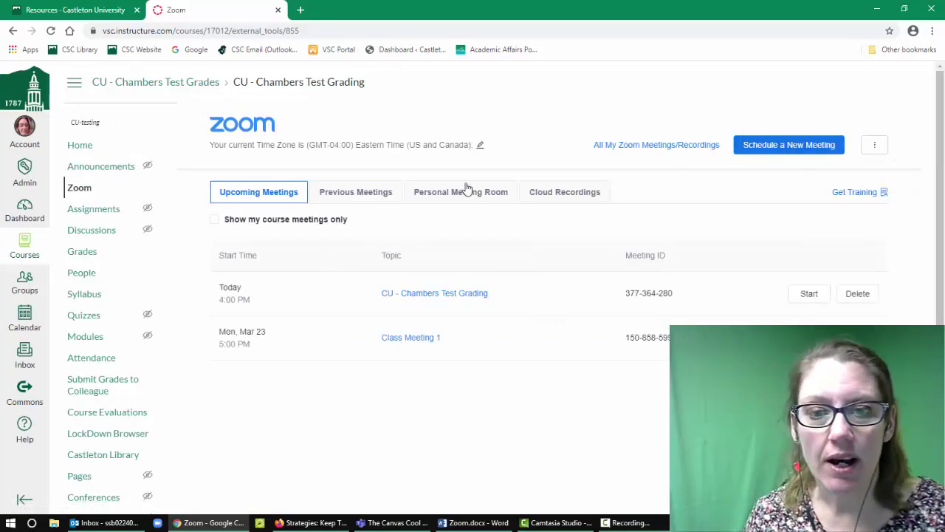
Check the empty Zoom Cloud Recordings tab and go back to the course Home page
click(561, 192)
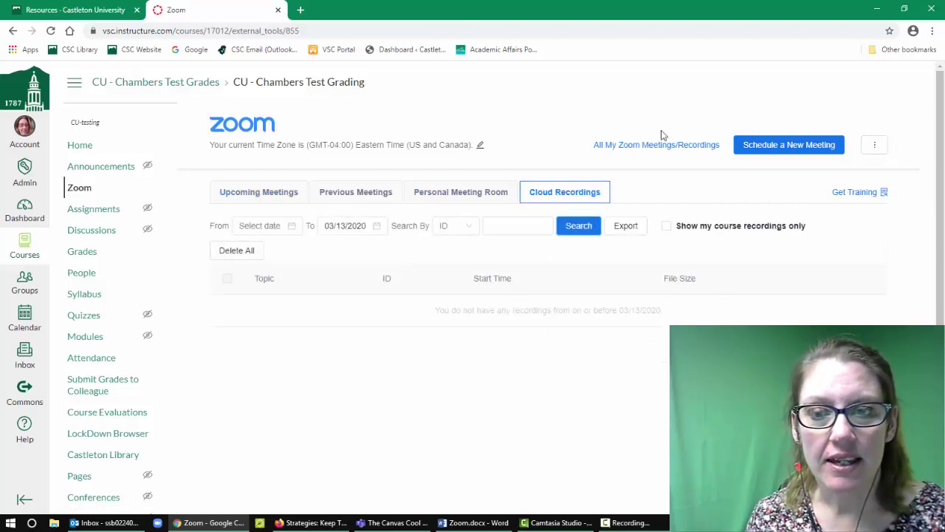
click(84, 145)
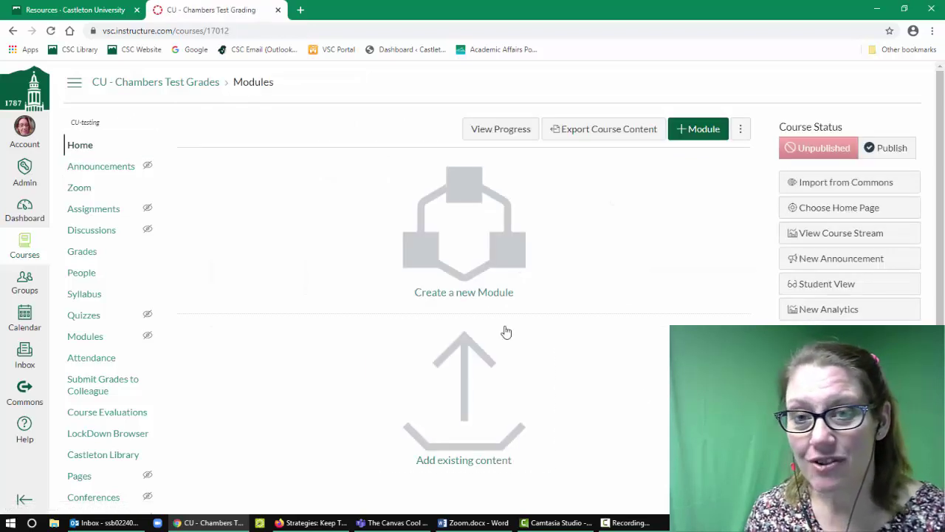